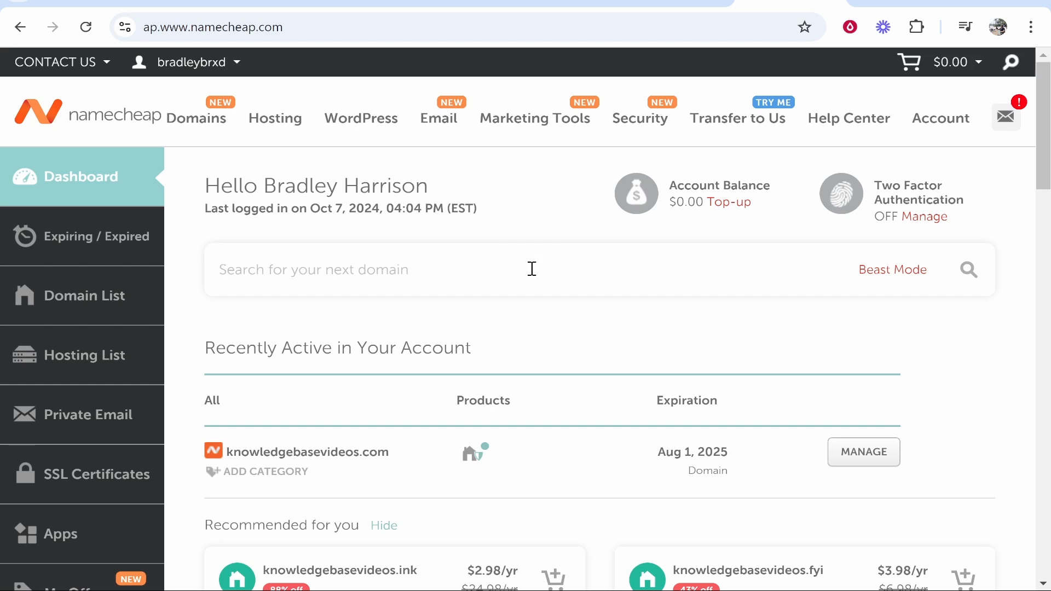
Browse from the published site and Framer homepage back to the workspace project list.
click(494, 3)
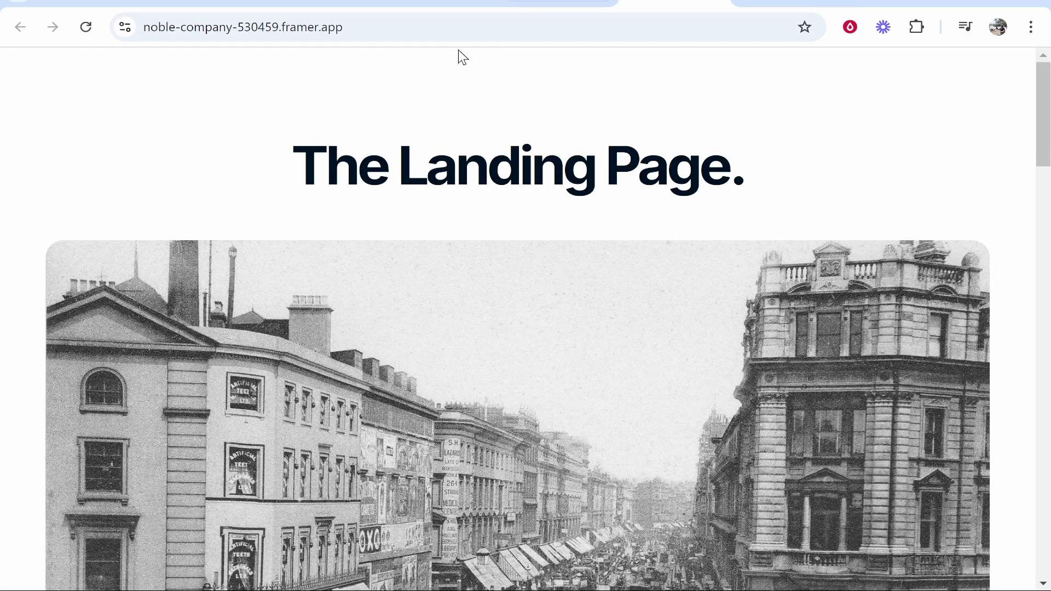
click(674, 3)
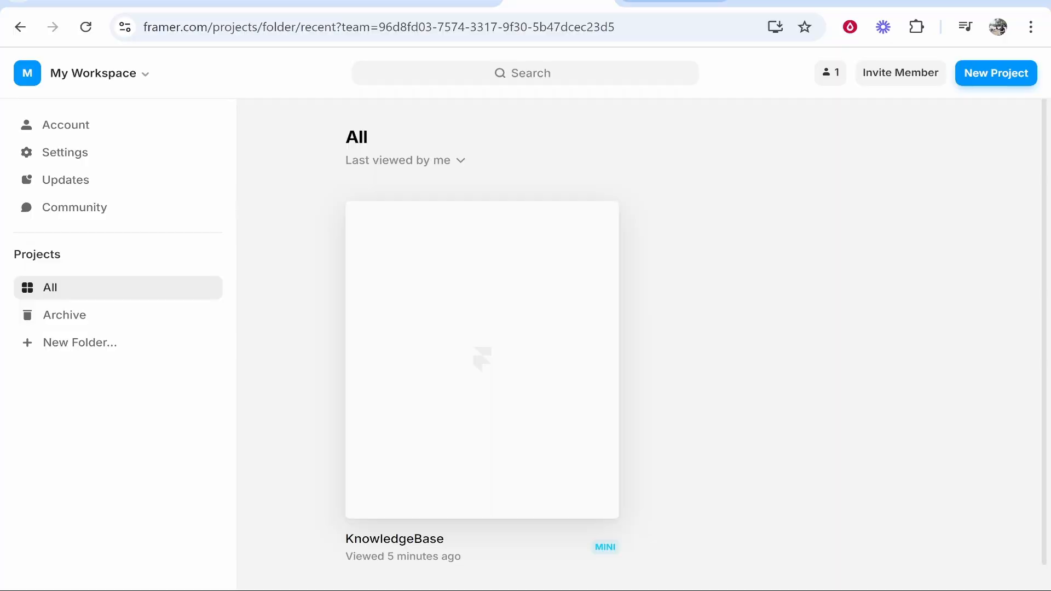
click(558, 2)
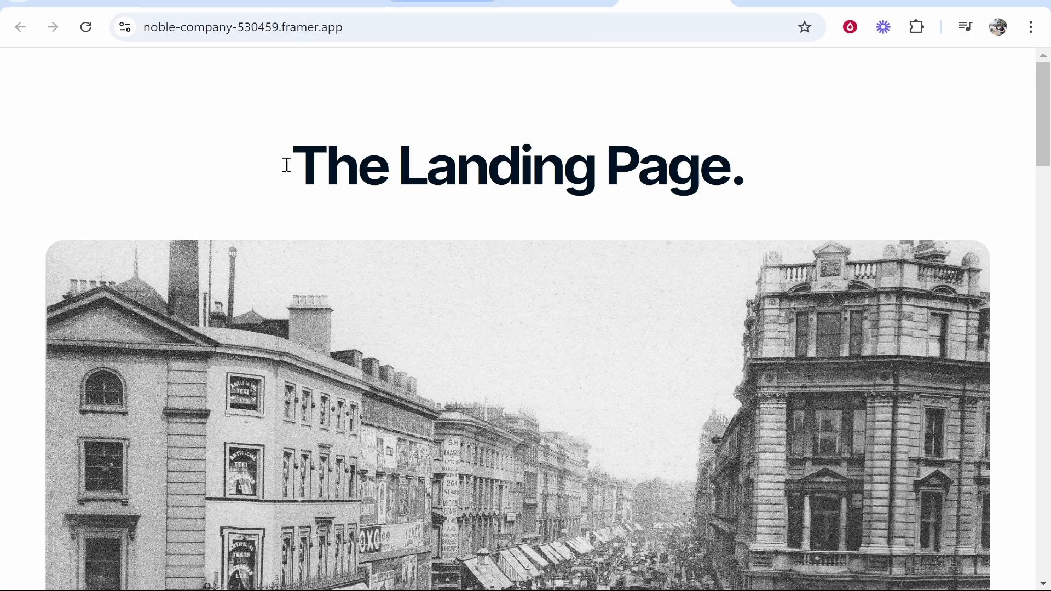
click(443, 3)
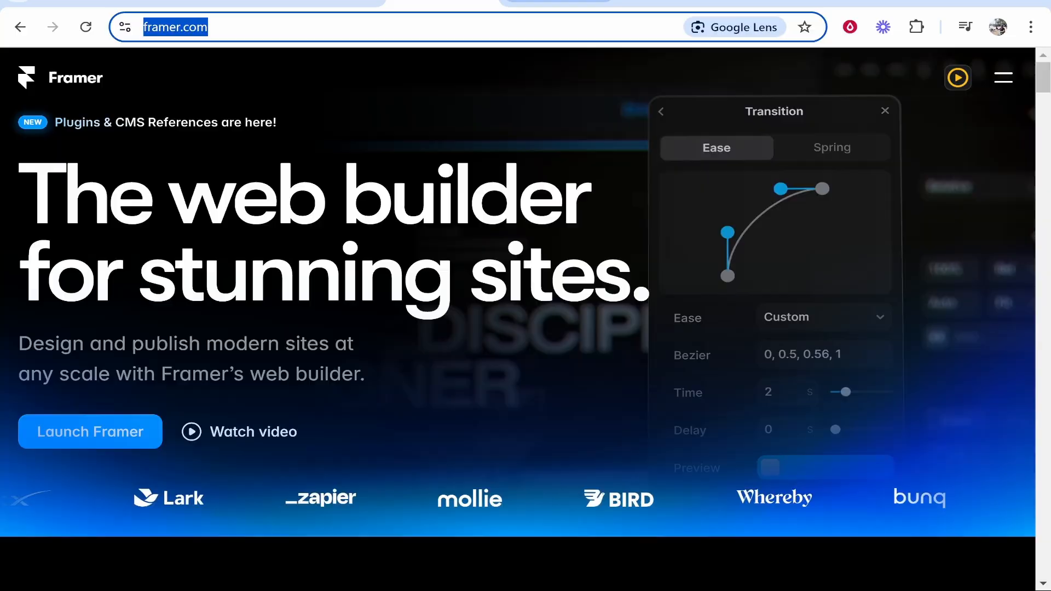
click(558, 3)
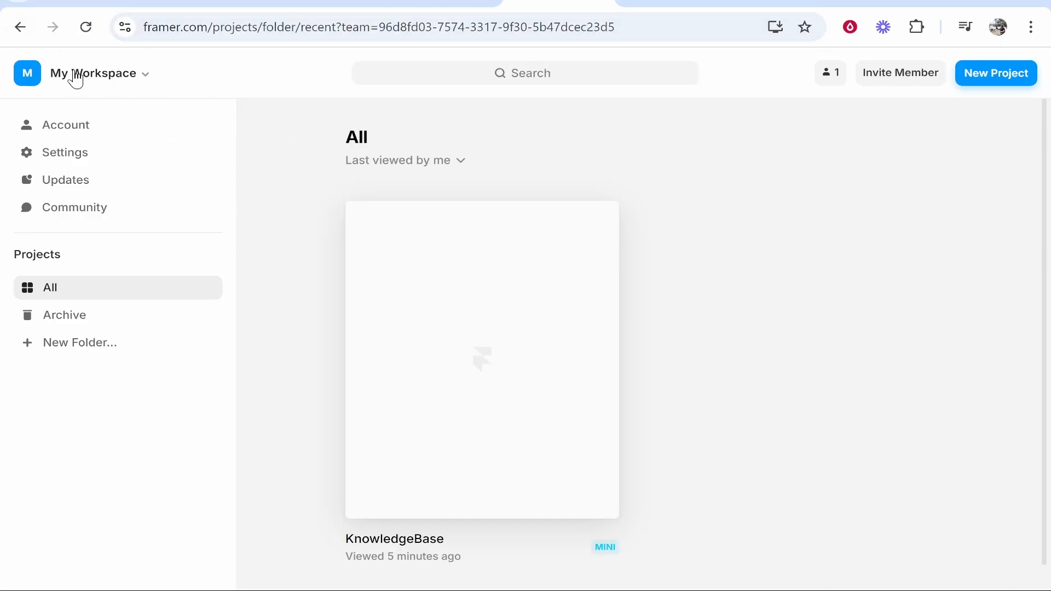
mouse_move(482, 352)
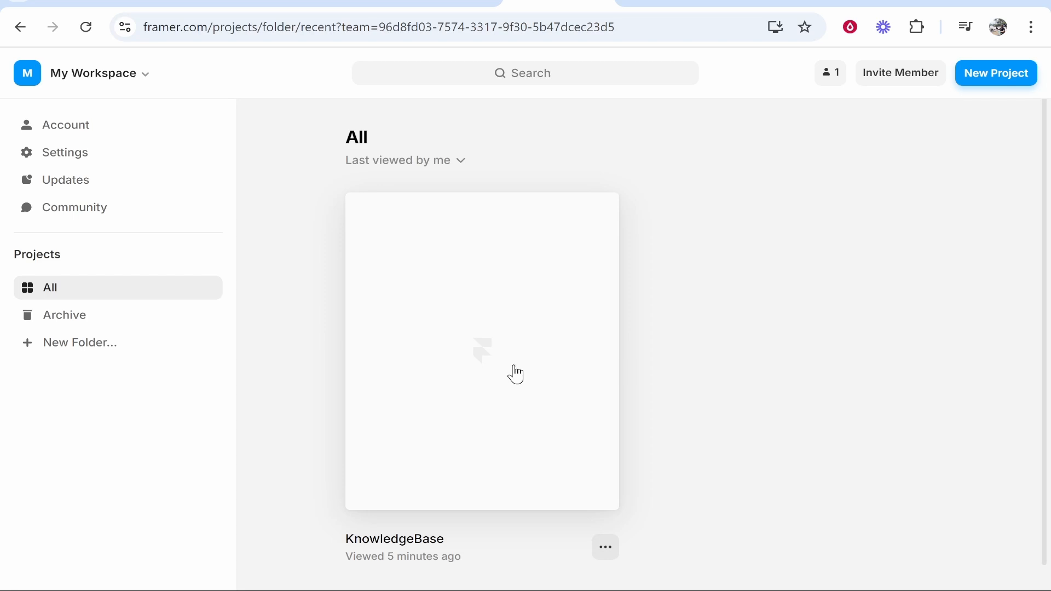
Open KnowledgeBase's Site Settings on the Domains page showing the framer.app base domain.
click(490, 316)
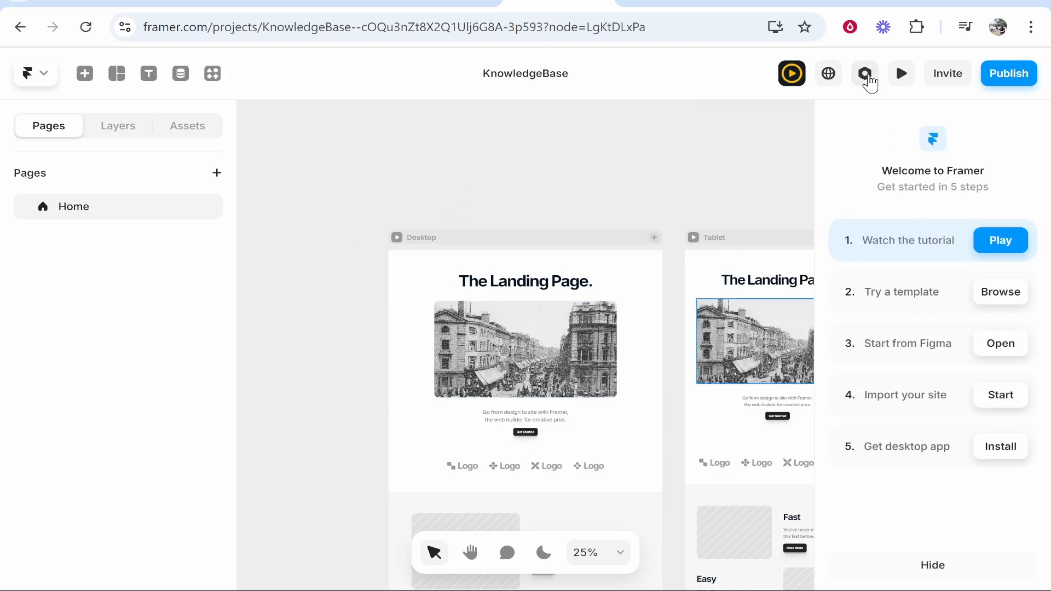
click(866, 73)
click(65, 187)
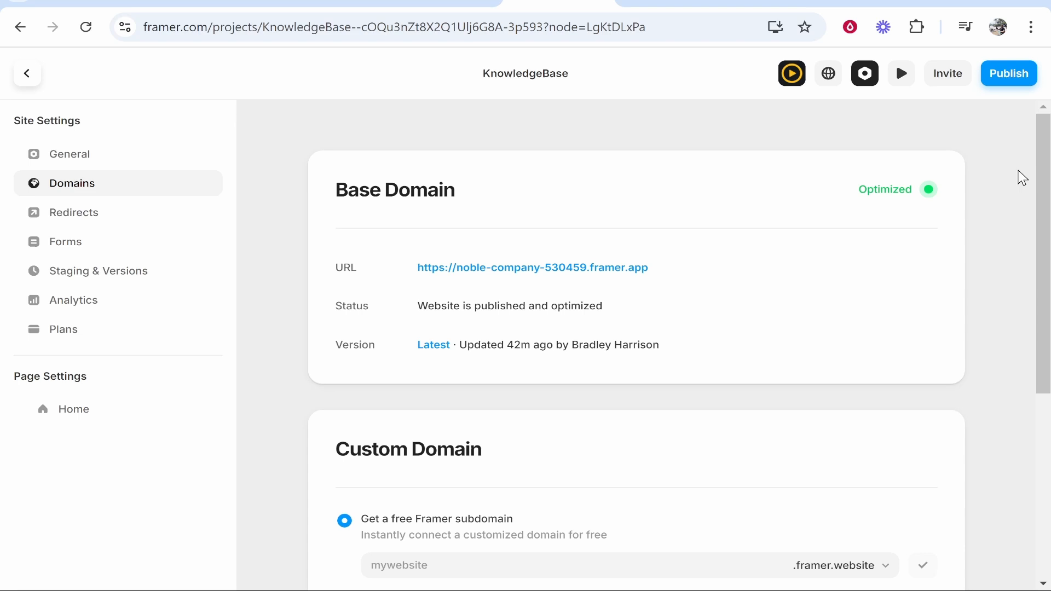
drag(1043, 176, 1044, 328)
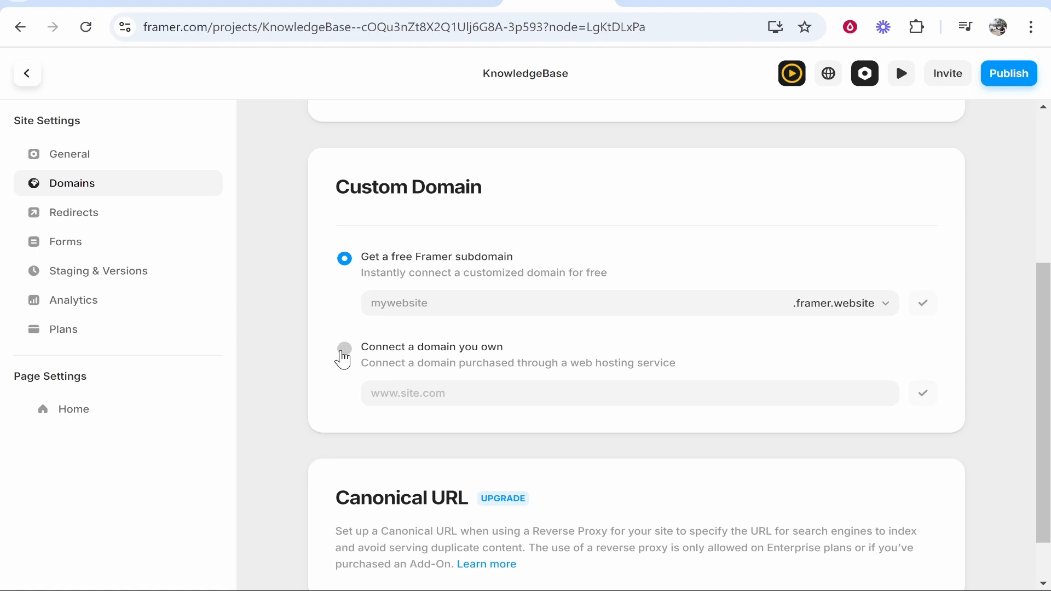
Choose 'Connect a domain you own' for the custom domain and move to Namecheap.
click(345, 350)
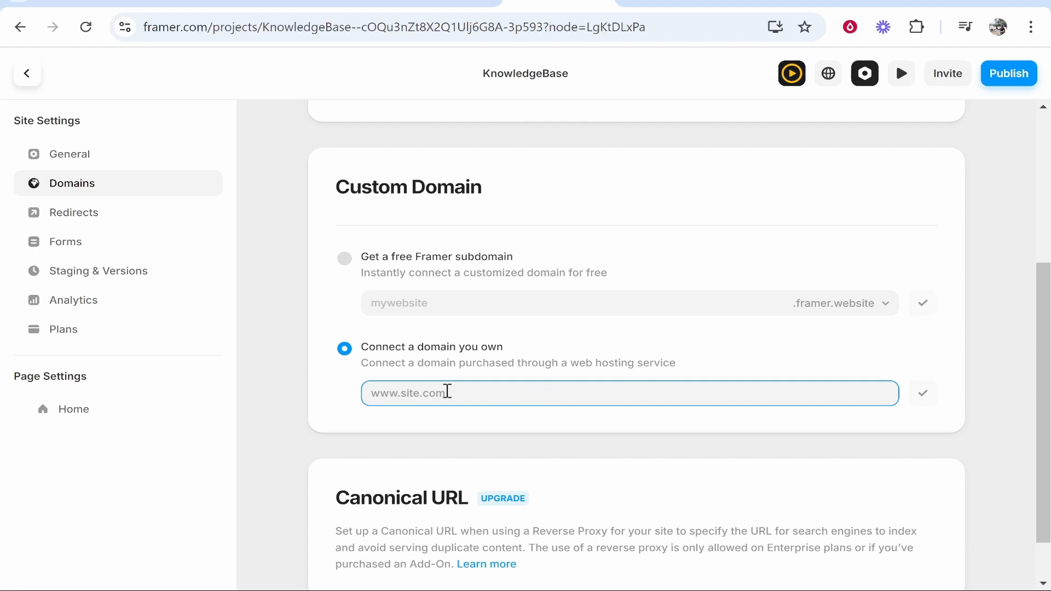
key(ctrl+Tab)
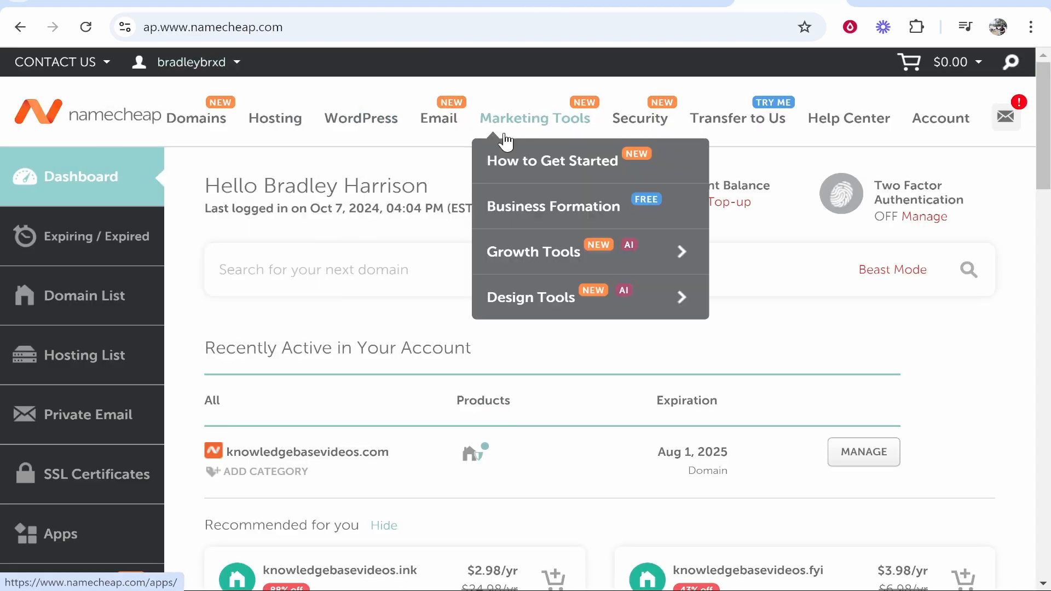
Show the Domain List and select knowledgebasevideos.com for copying.
click(38, 300)
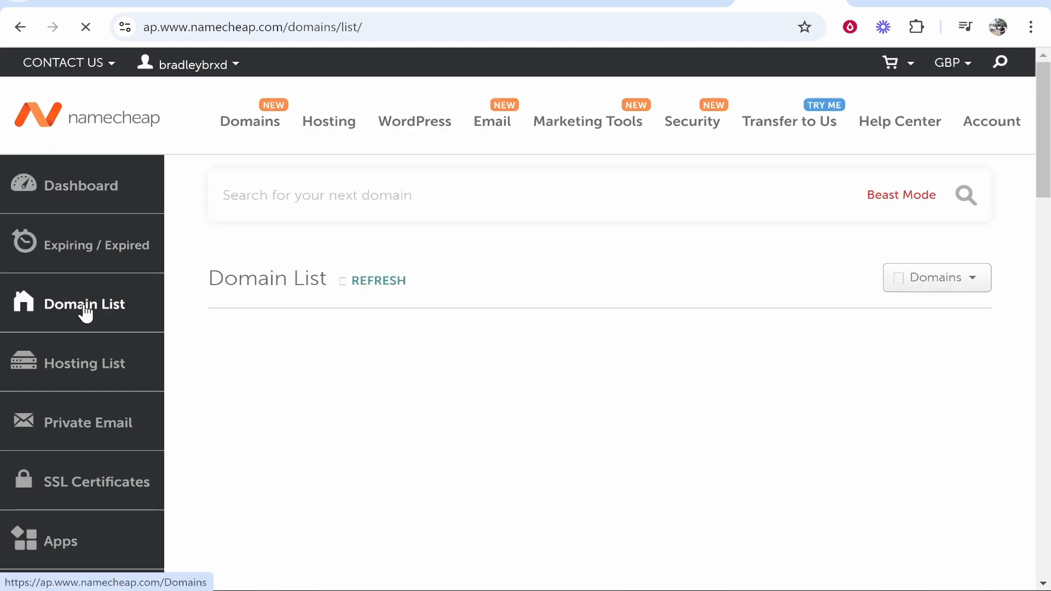
scroll(357, 369, down, 3)
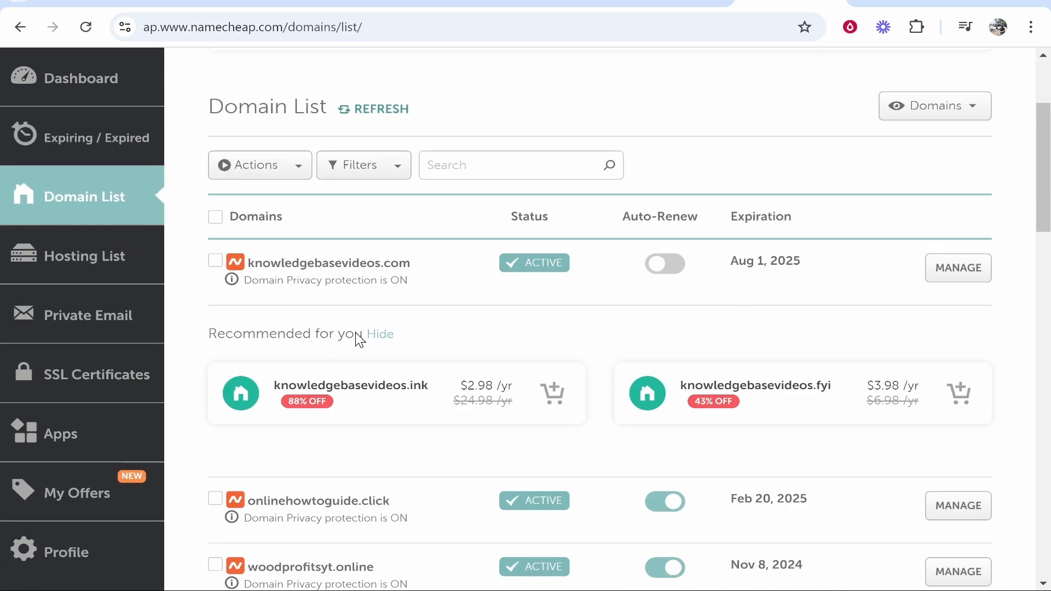
scroll(399, 413, up, 2)
drag(411, 263, 248, 265)
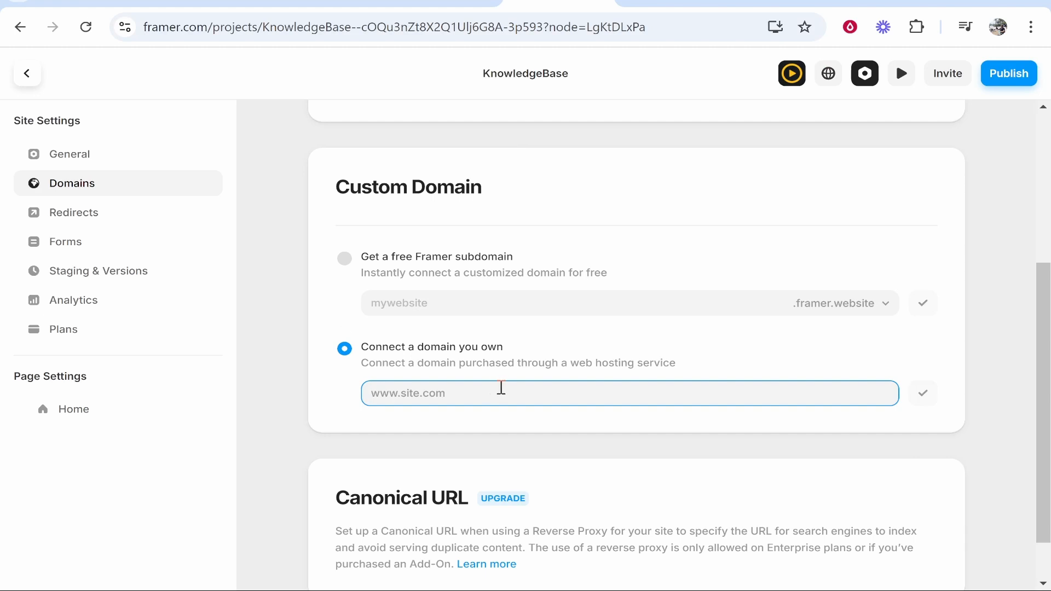
text(www.)
text(knowledgebasevideos.com)
click(922, 394)
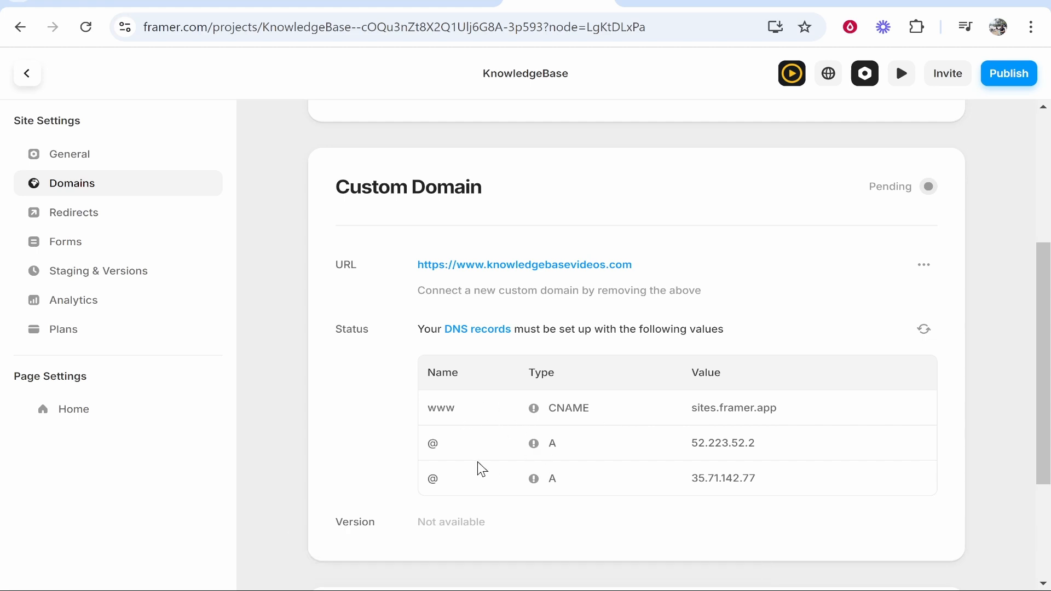
mouse_move(704, 408)
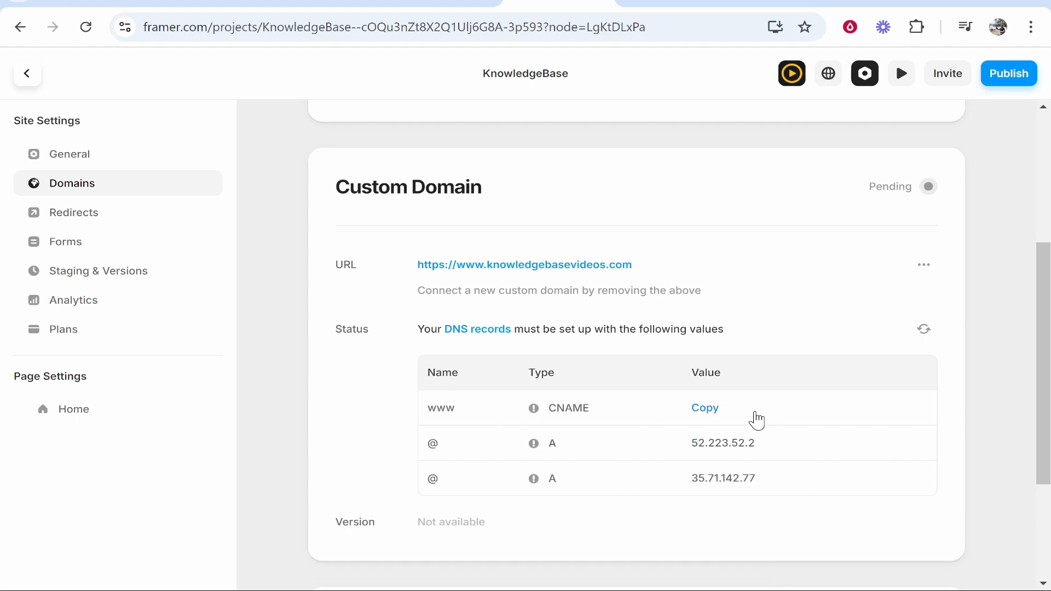
click(715, 410)
Open Manage > Advanced DNS for knowledgebasevideos.com and start a new host record row.
key(ctrl+Tab)
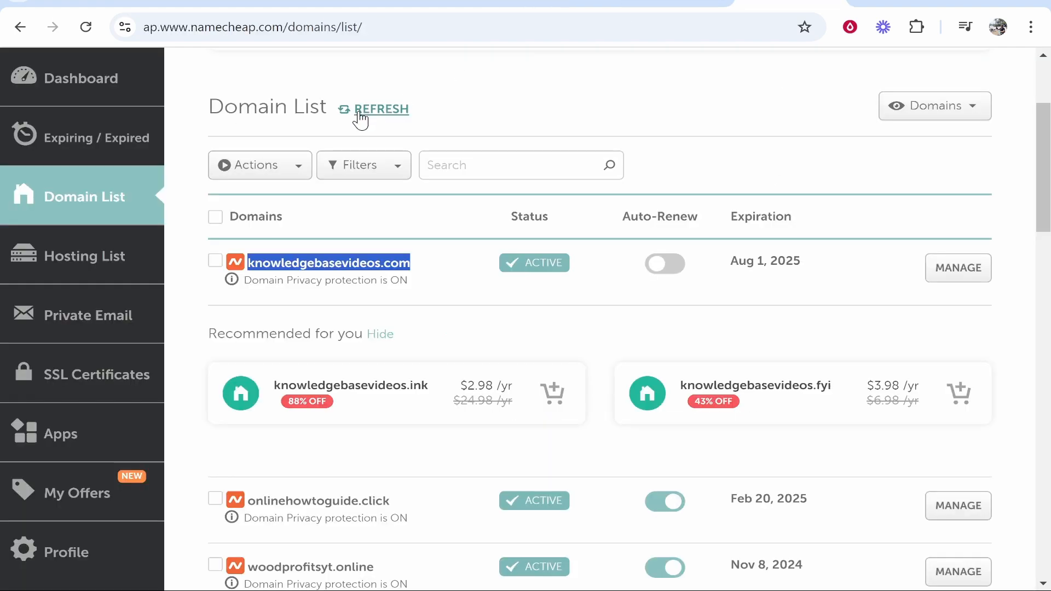
click(959, 268)
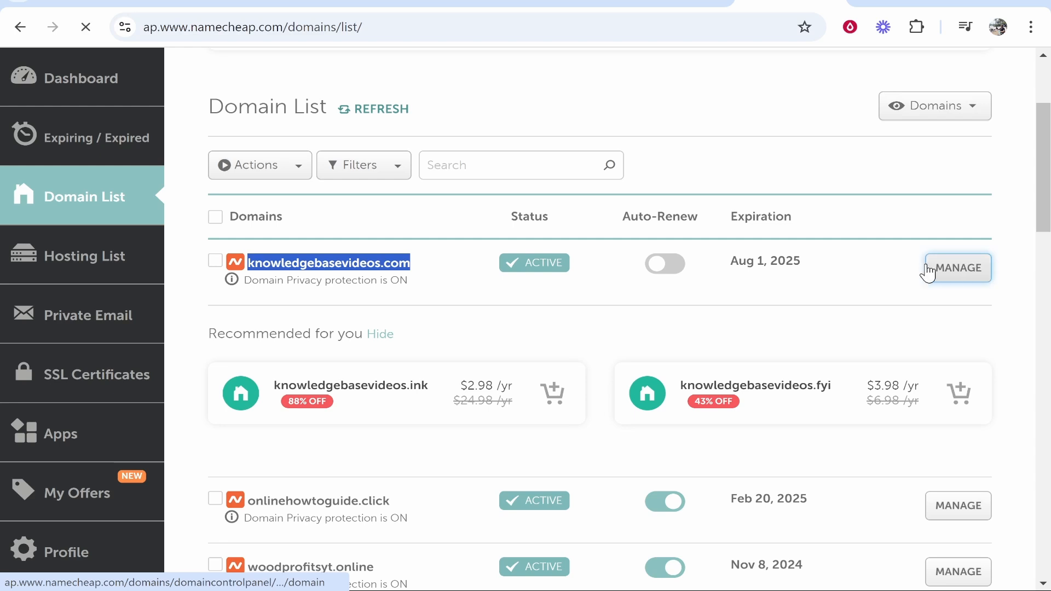
scroll(904, 328, down, 5)
scroll(739, 329, down, 5)
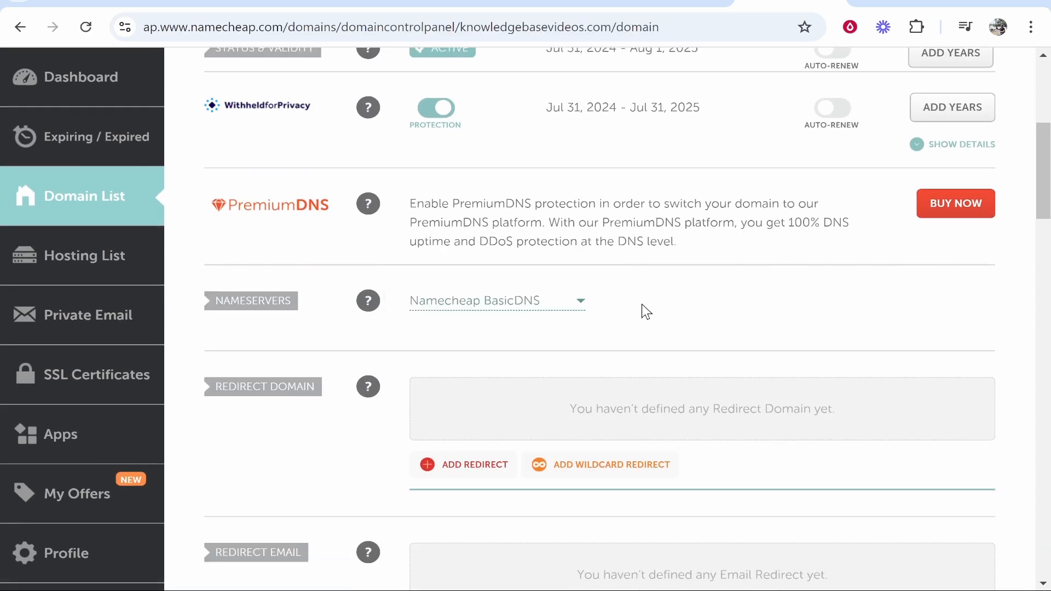
scroll(550, 345, up, 1)
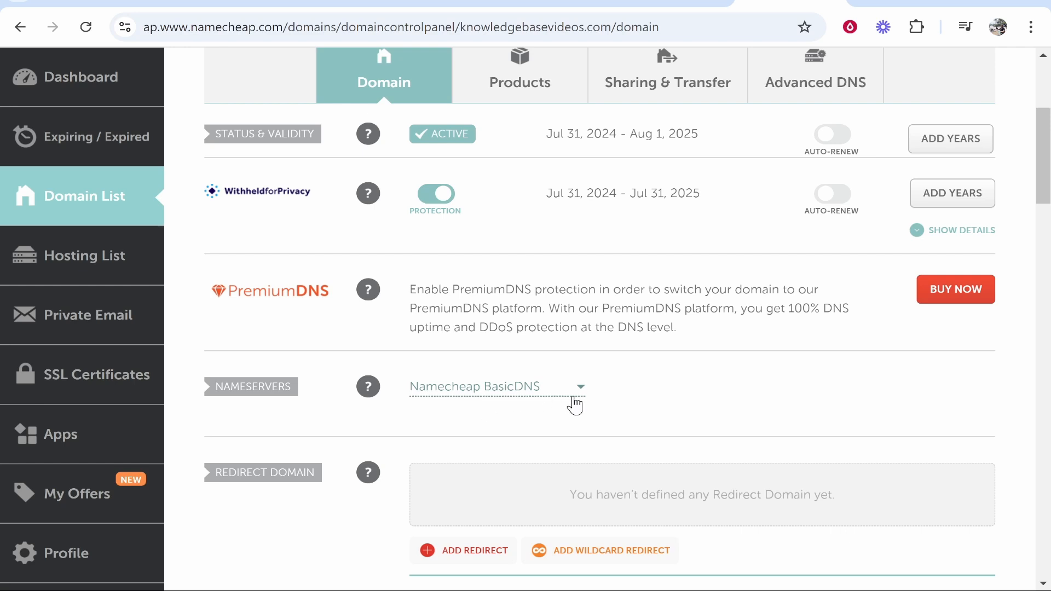
scroll(591, 411, up, 2)
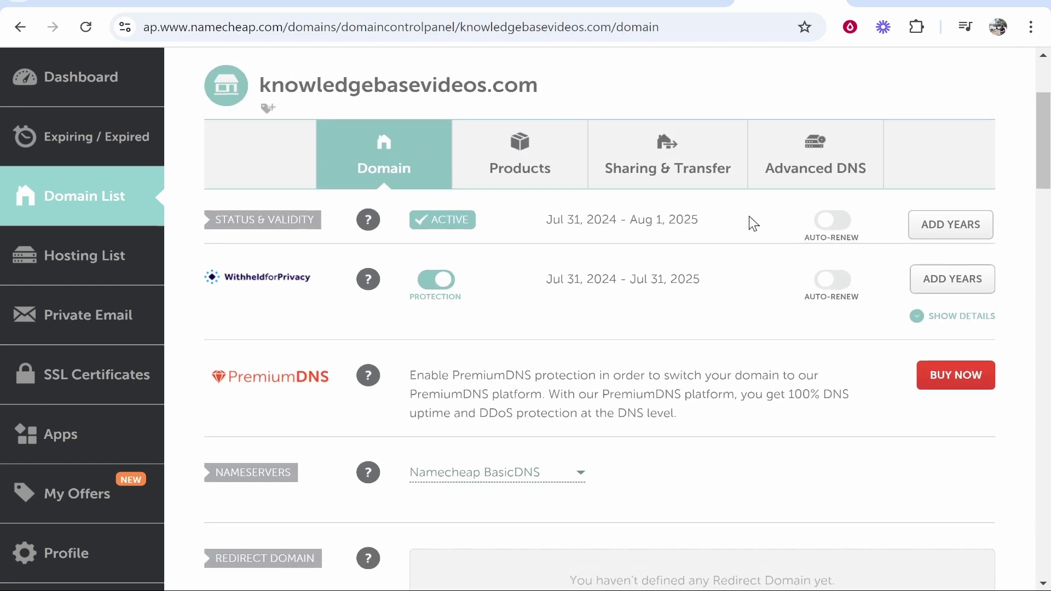
click(822, 168)
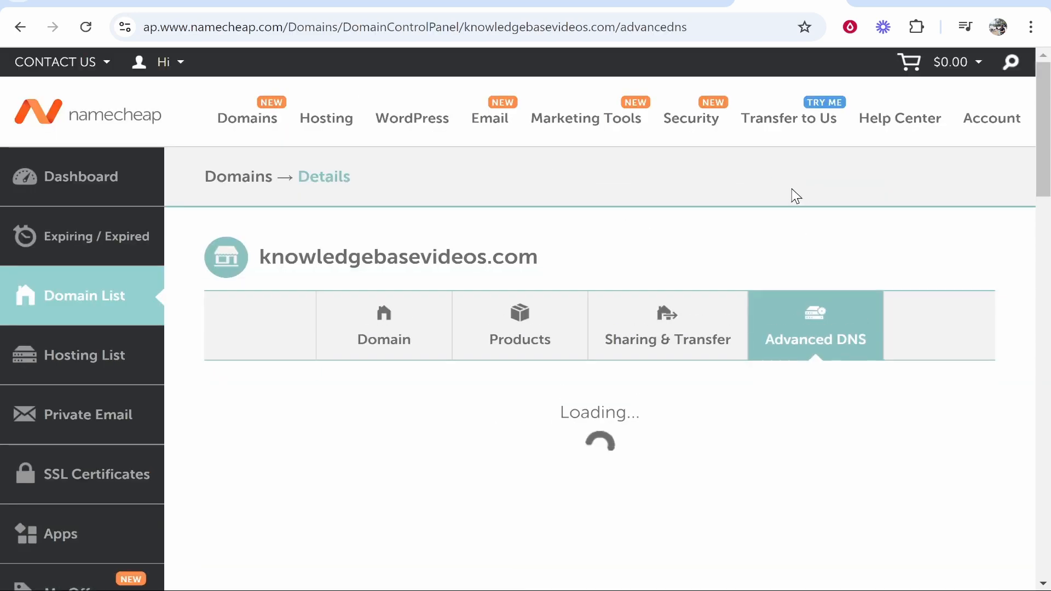
scroll(673, 303, down, 2)
scroll(669, 325, down, 1)
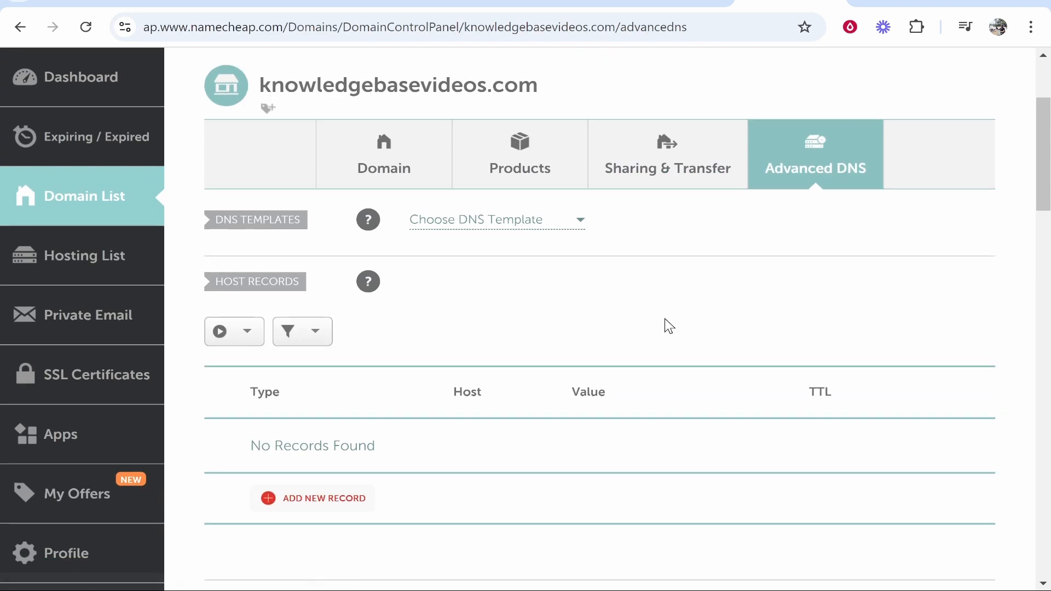
double_click(276, 281)
scroll(378, 371, down, 2)
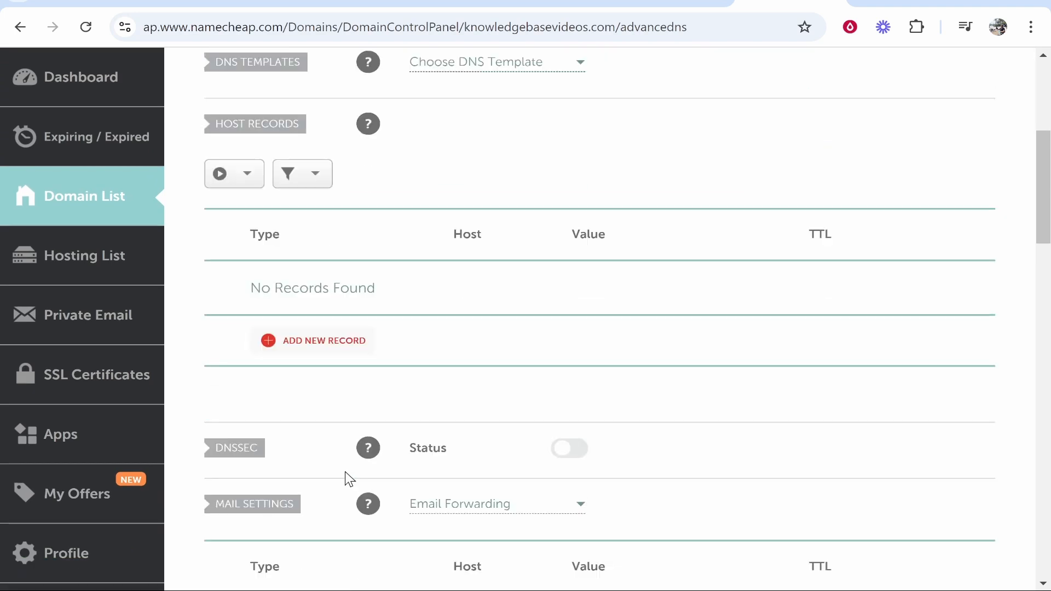
Make the new record a CNAME with host www and target sites.framer.app.
click(331, 334)
scroll(328, 337, down, 2)
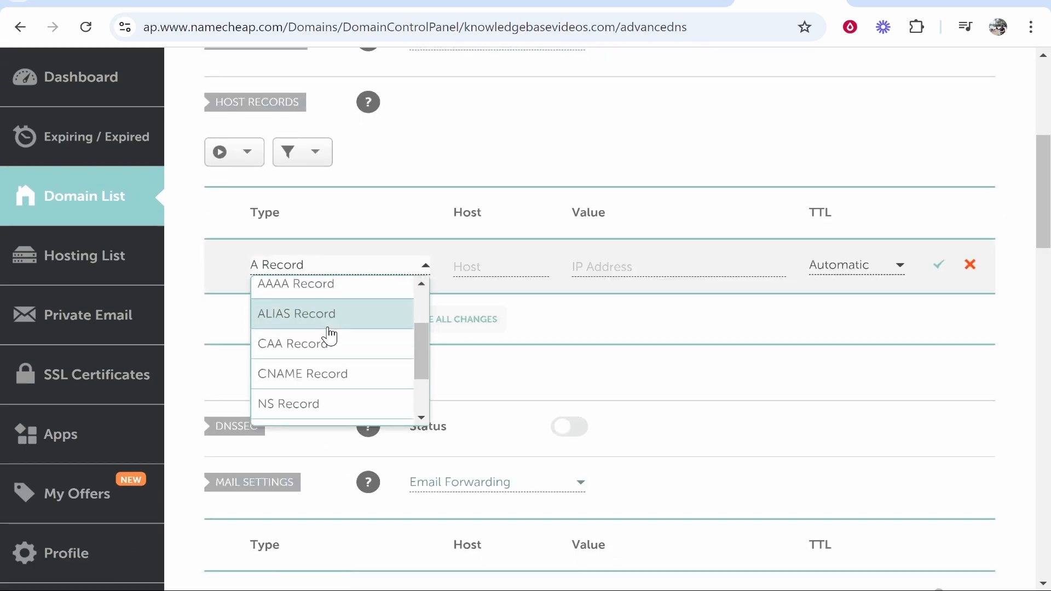
click(292, 378)
click(505, 265)
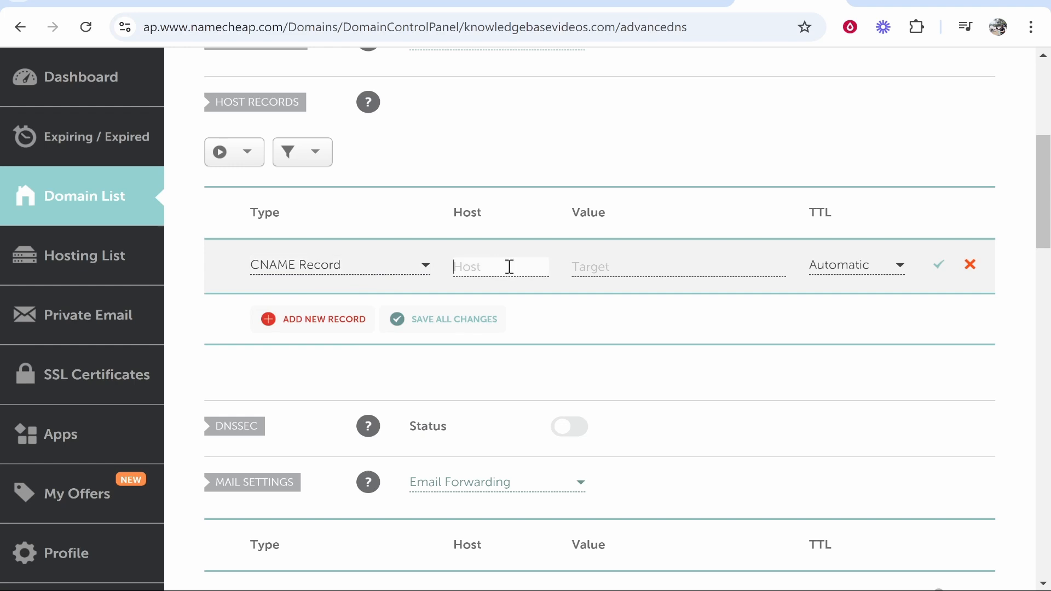
text(www)
click(618, 268)
right_click(649, 268)
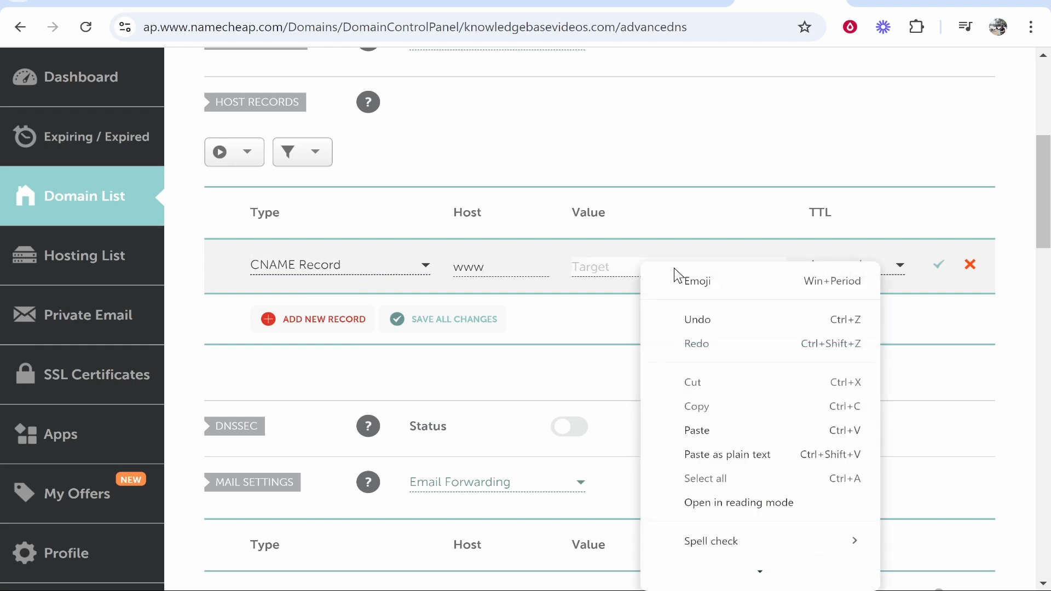
click(698, 430)
drag(692, 268, 543, 269)
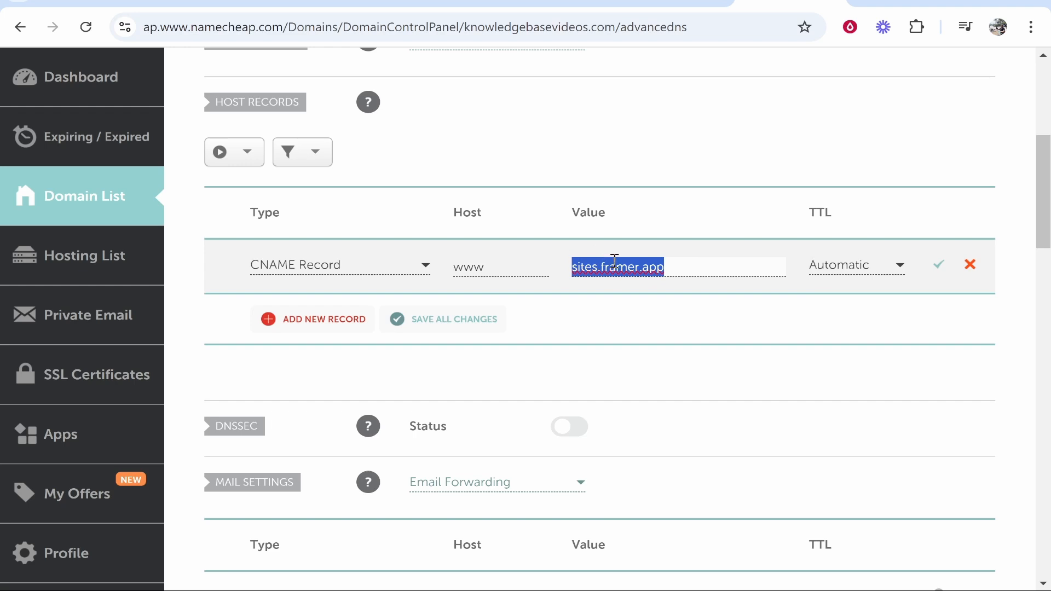
Check the value against Framer's settings, then save the www CNAME record.
key(ctrl+Tab)
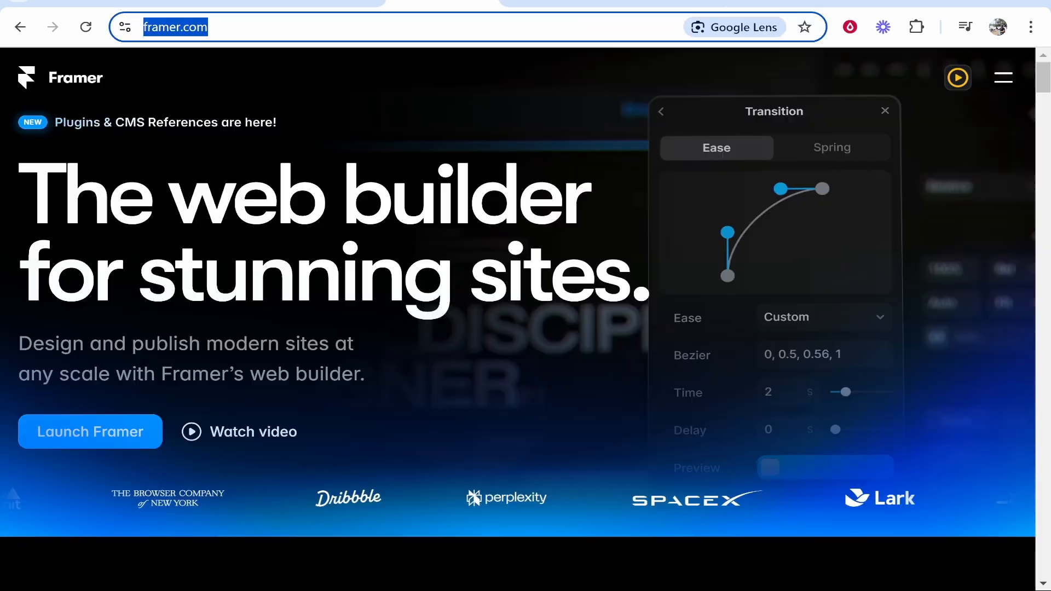
key(ctrl+Tab)
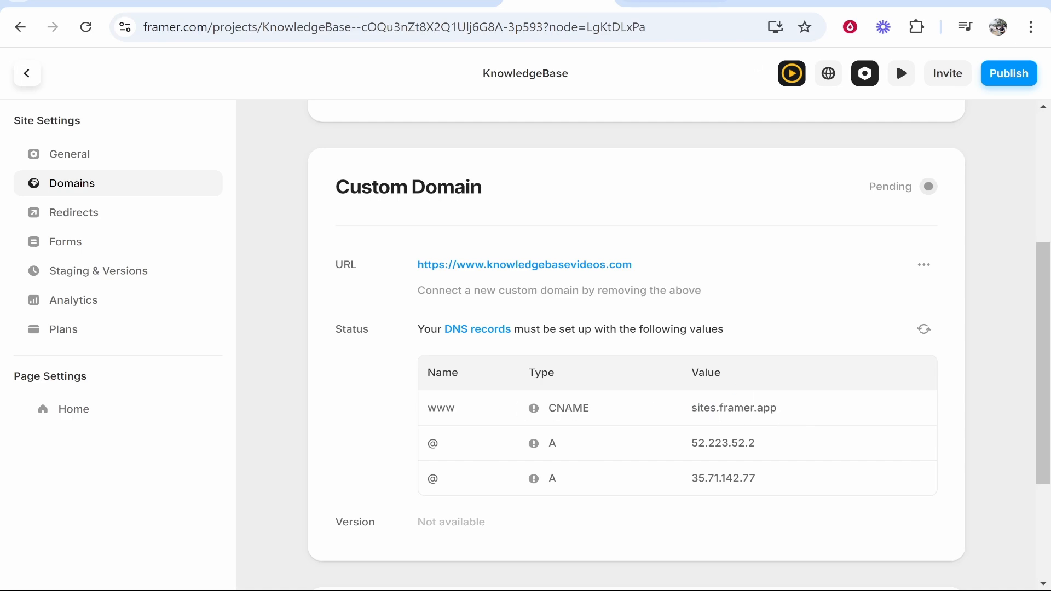
key(ctrl+Tab)
key(ctrl+Tab)
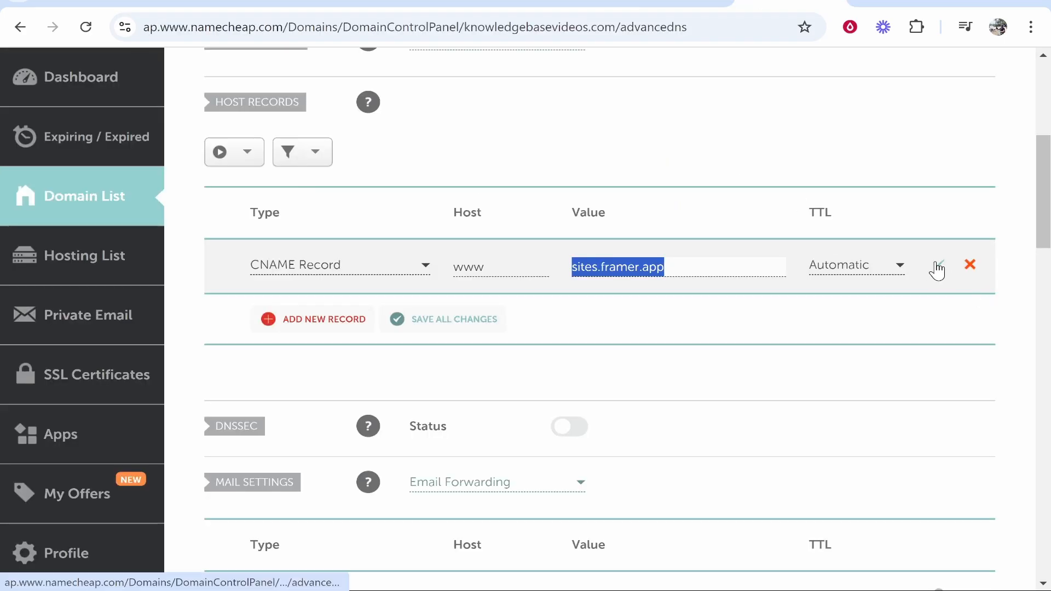
click(939, 265)
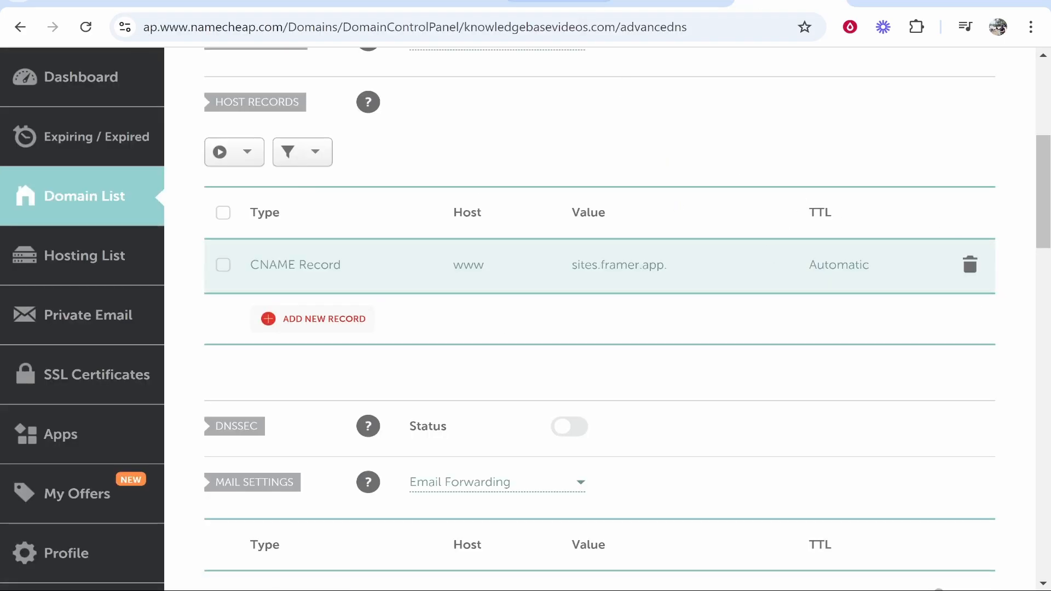
Copy the first A record value 52.223.52.2 from Framer and return to Namecheap.
key(ctrl+Tab)
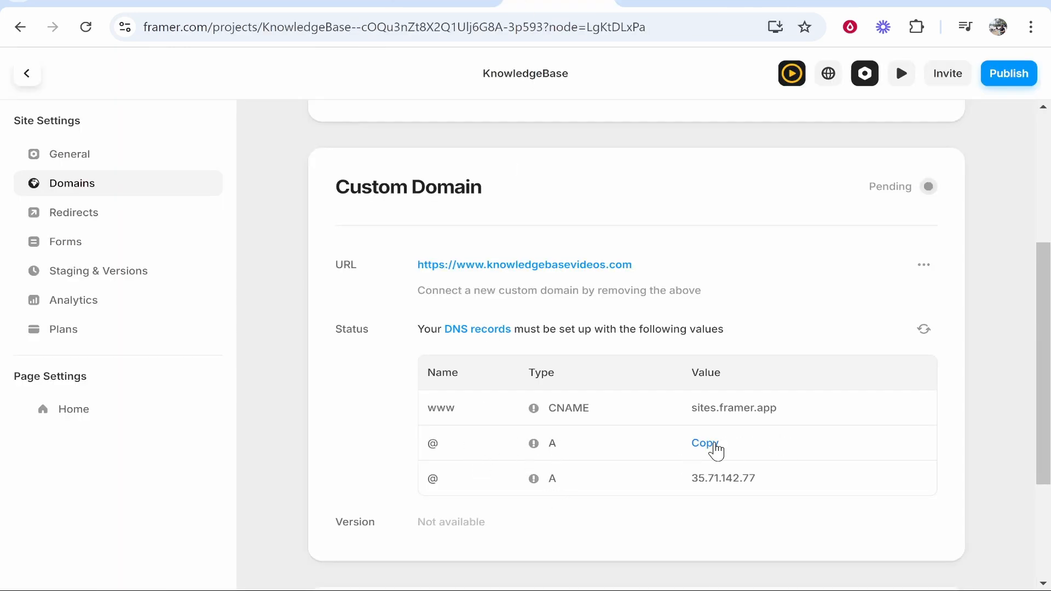
click(717, 444)
key(ctrl+Tab)
Save an A record with host @ and value 52.223.52.2.
click(283, 319)
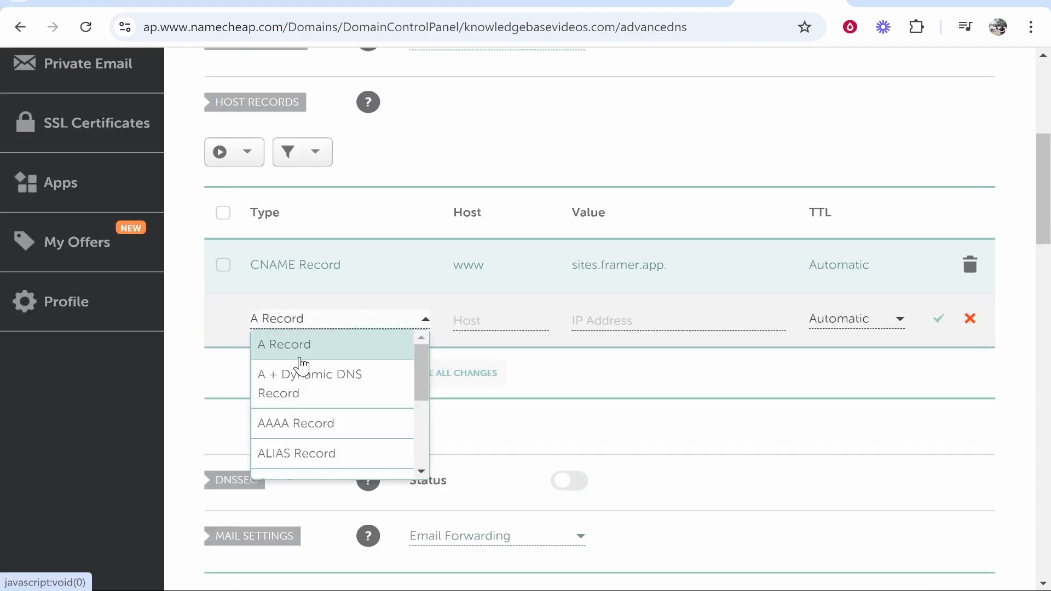
click(284, 344)
click(485, 318)
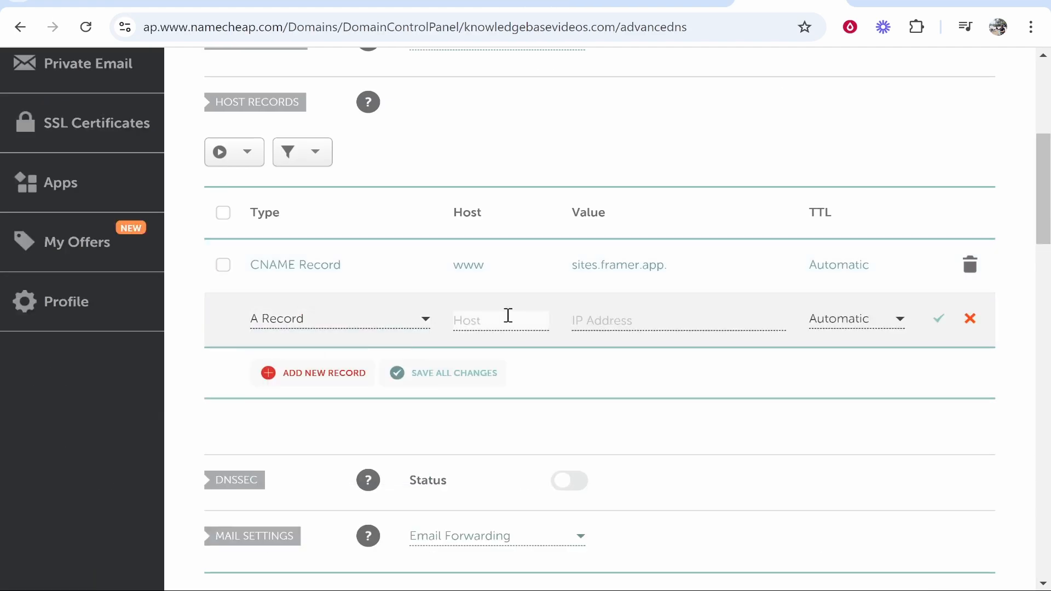
text(@)
click(629, 320)
right_click(629, 317)
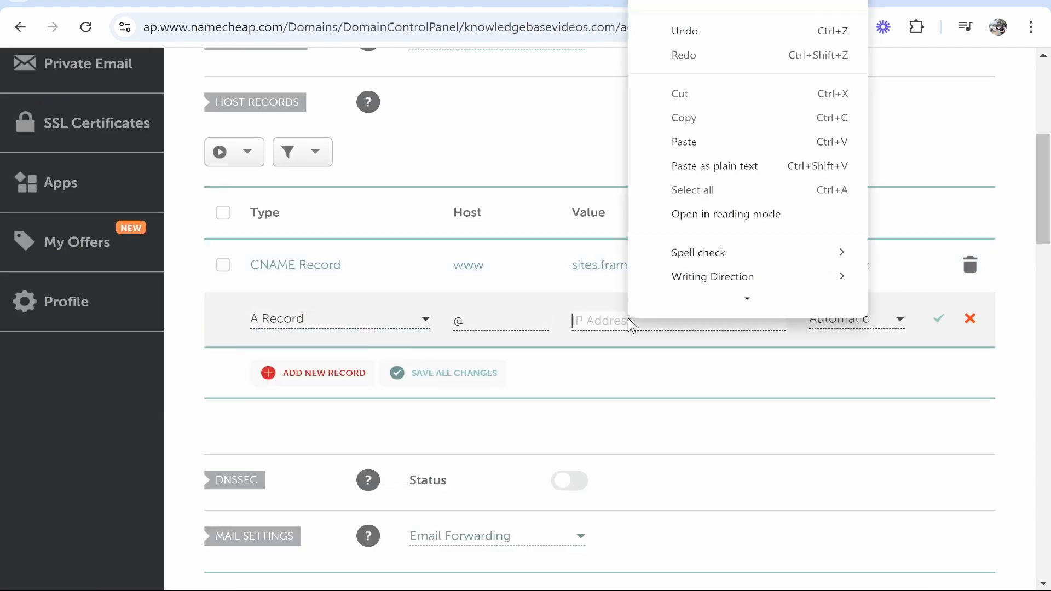
click(684, 142)
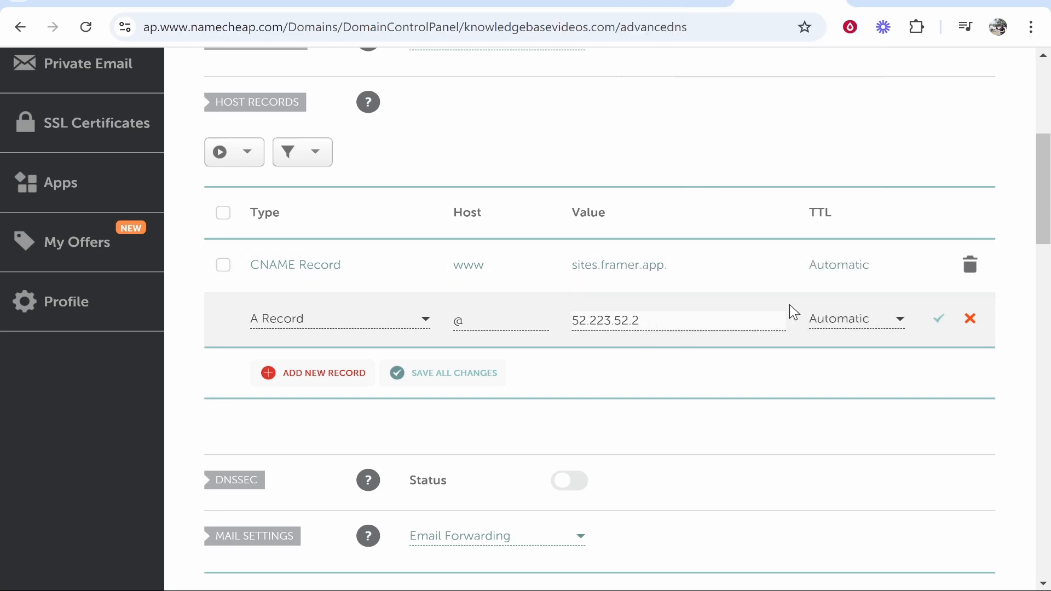
click(939, 319)
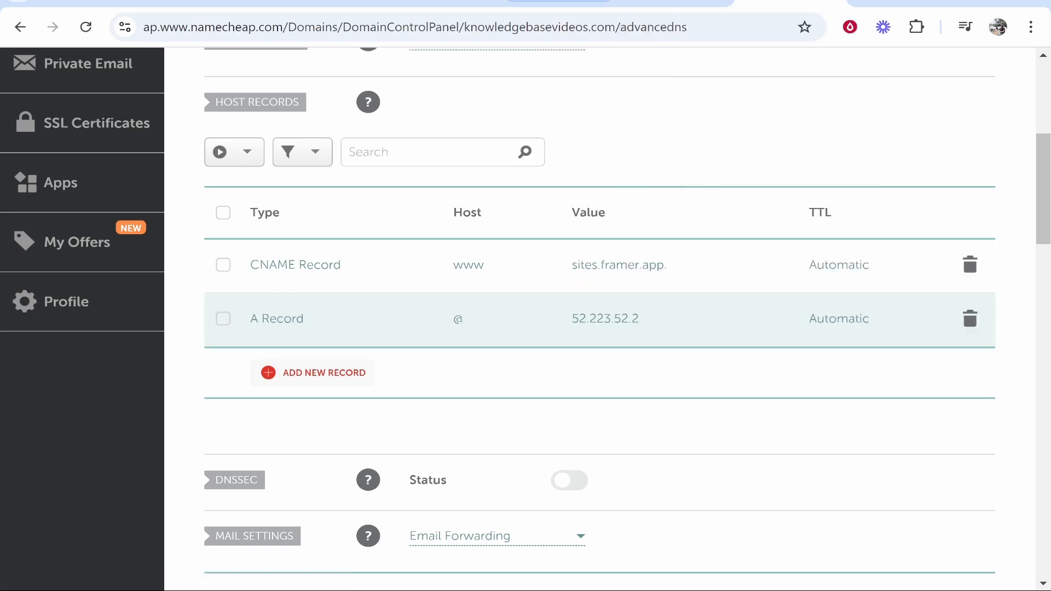
Copy the second A record value 35.71.142.77 from Framer and return to Namecheap.
key(ctrl+Tab)
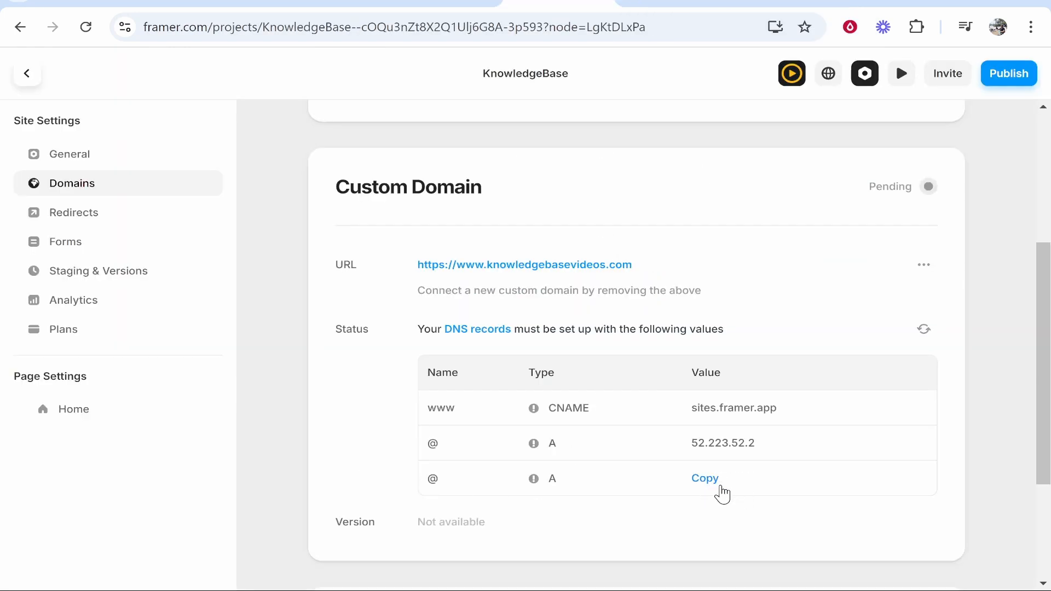
click(707, 481)
key(ctrl+shift+Tab)
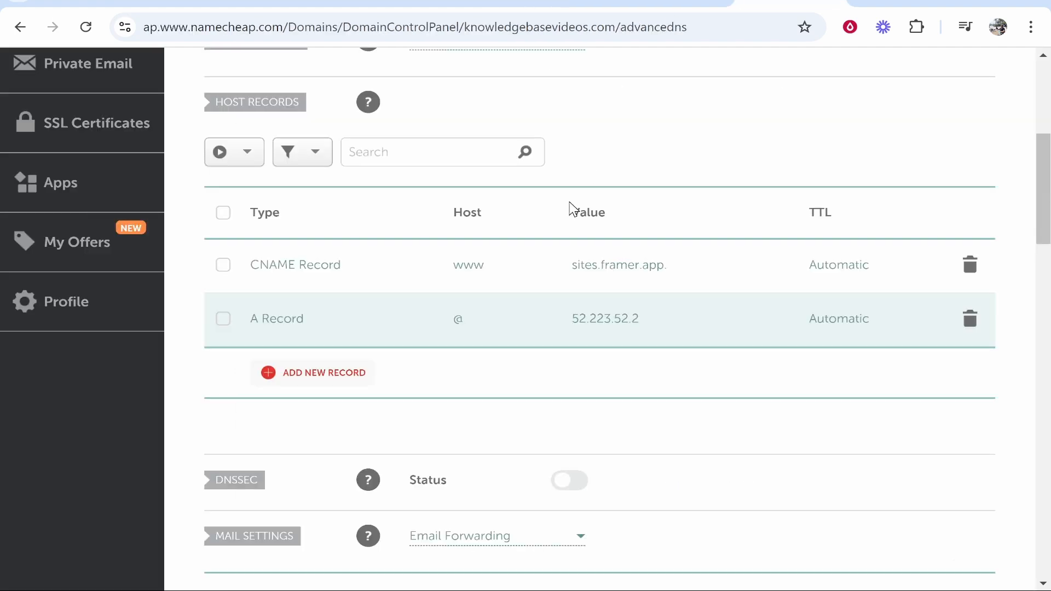
Save a second A record with host @ and value 35.71.142.77.
click(283, 379)
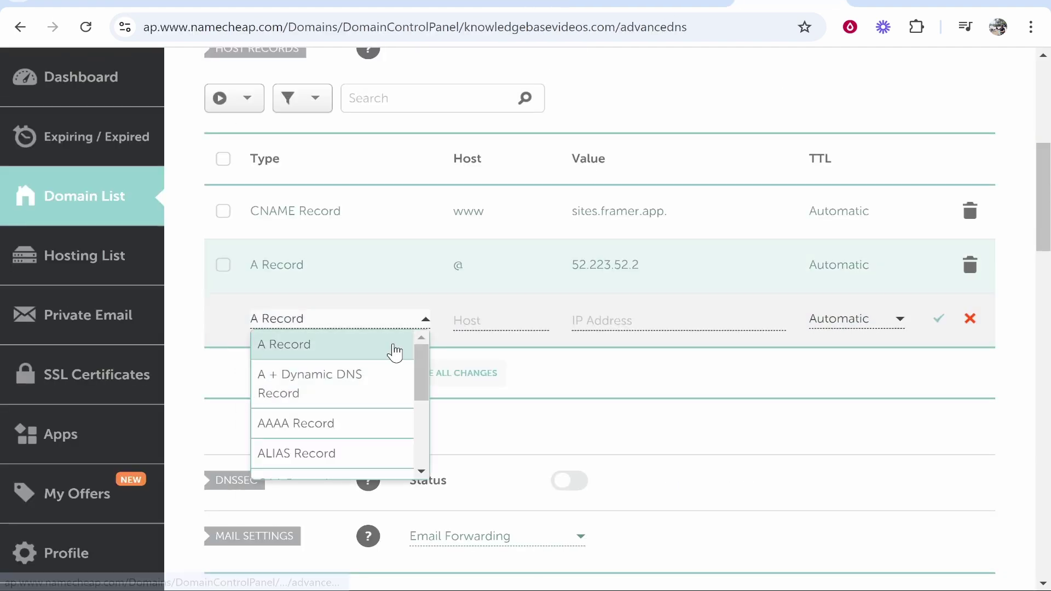
click(345, 345)
click(501, 321)
text(@)
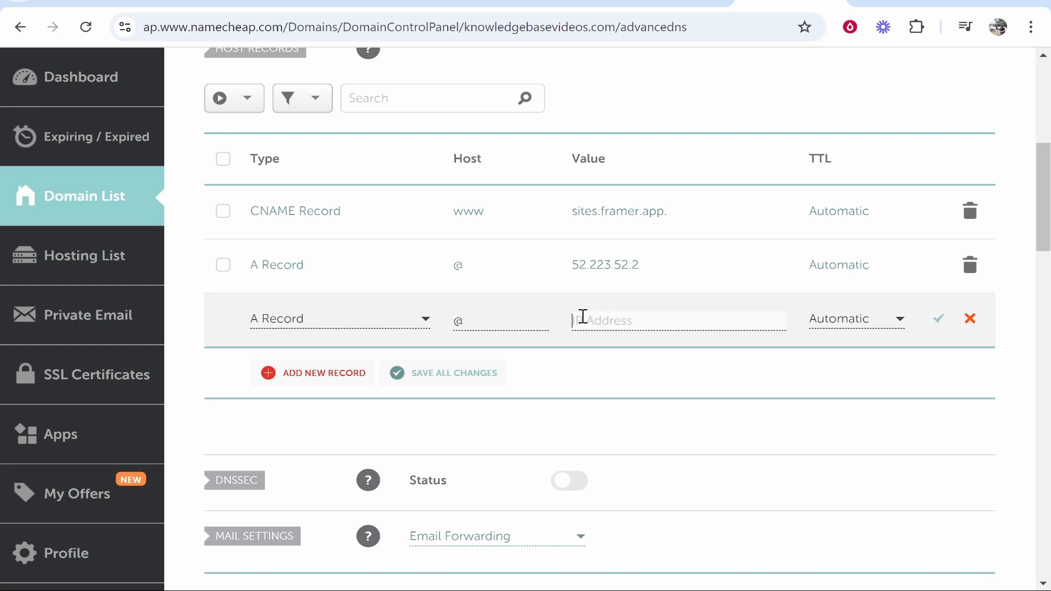
right_click(583, 320)
click(650, 151)
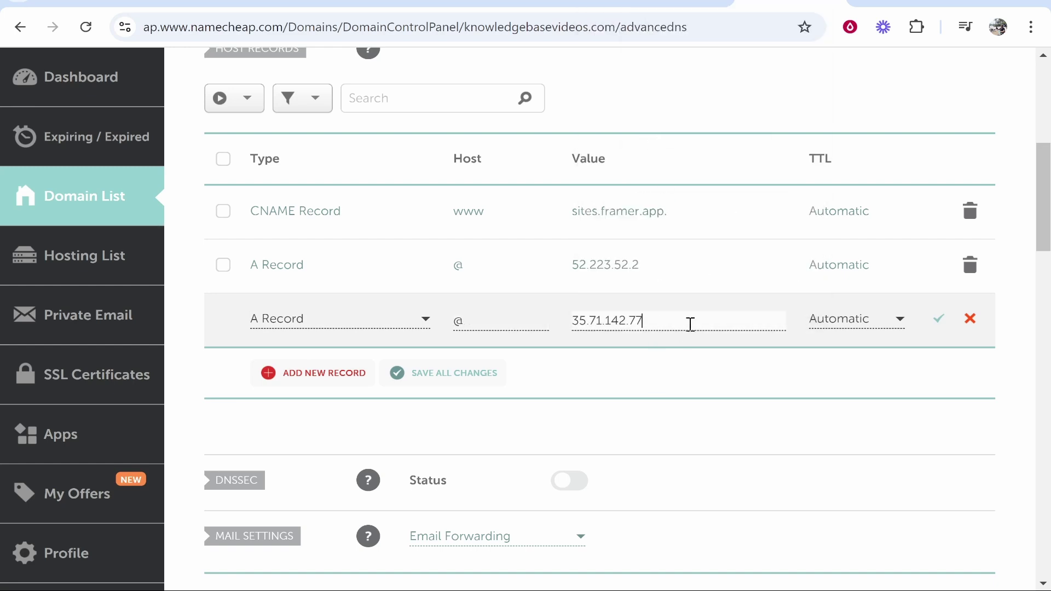
click(939, 319)
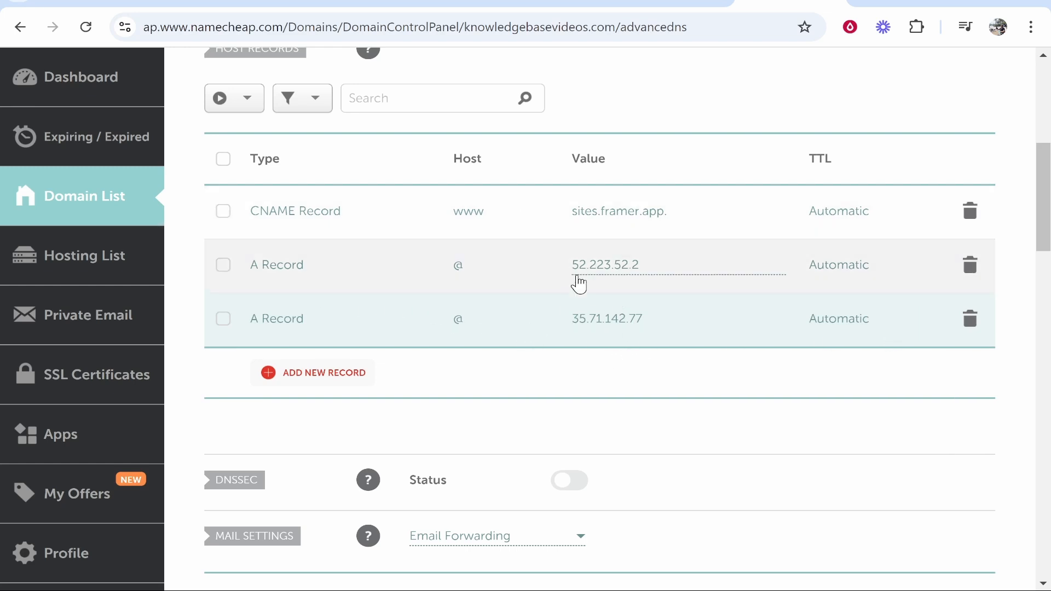
key(ctrl+Tab)
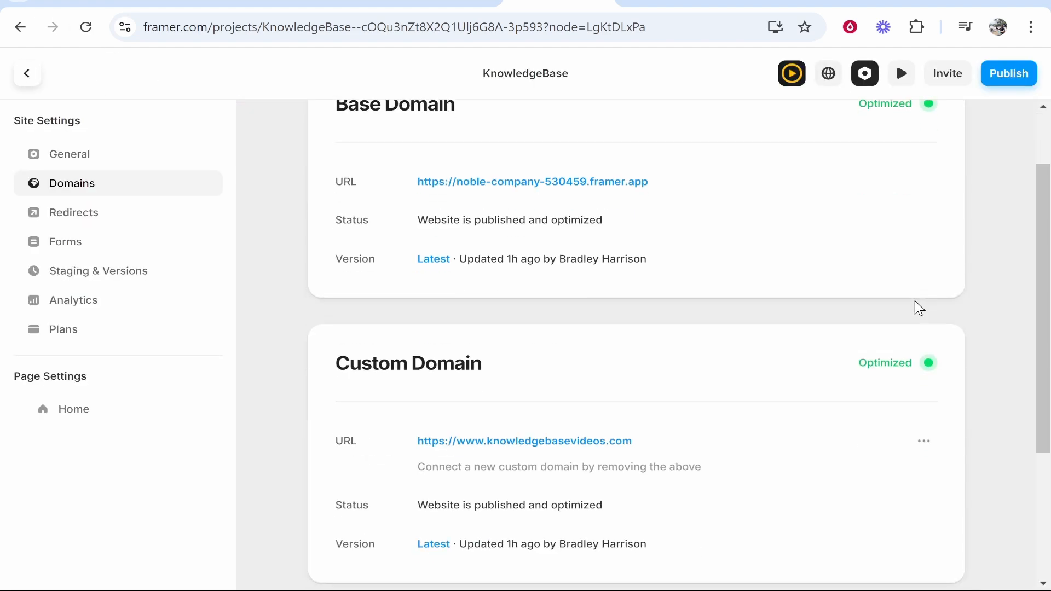
scroll(920, 373, down, 2)
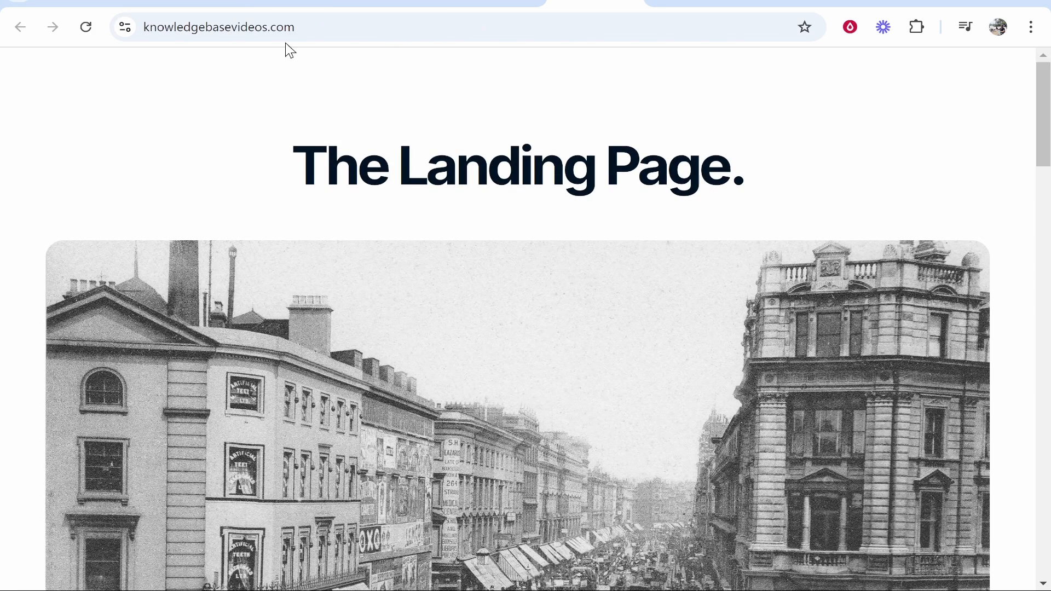
key(ctrl+shift+Tab)
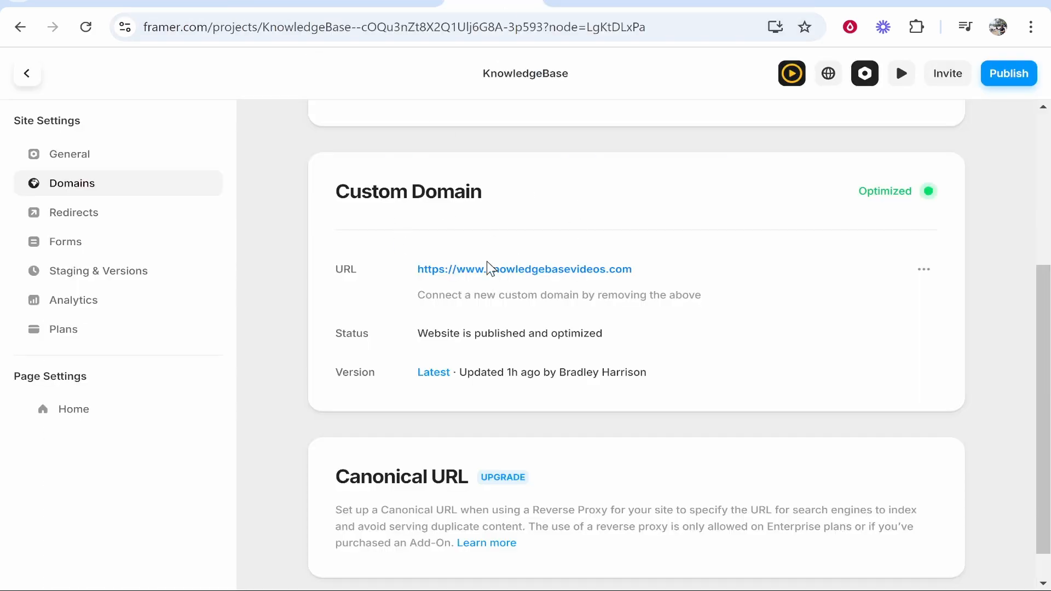